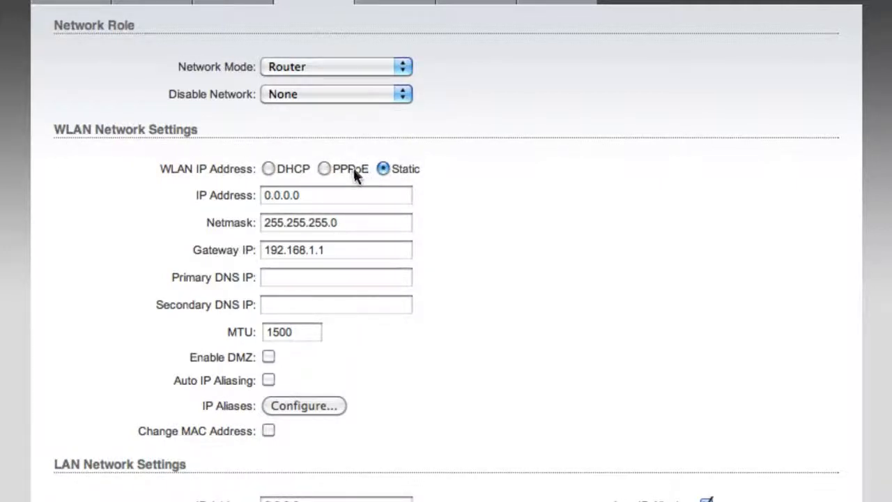
# Step: Set WLAN addressing to DHCP, LAN IP to 192.168.10.20 (netmask 255.255.255.0), and enable NAT
pyautogui.click(270, 168)
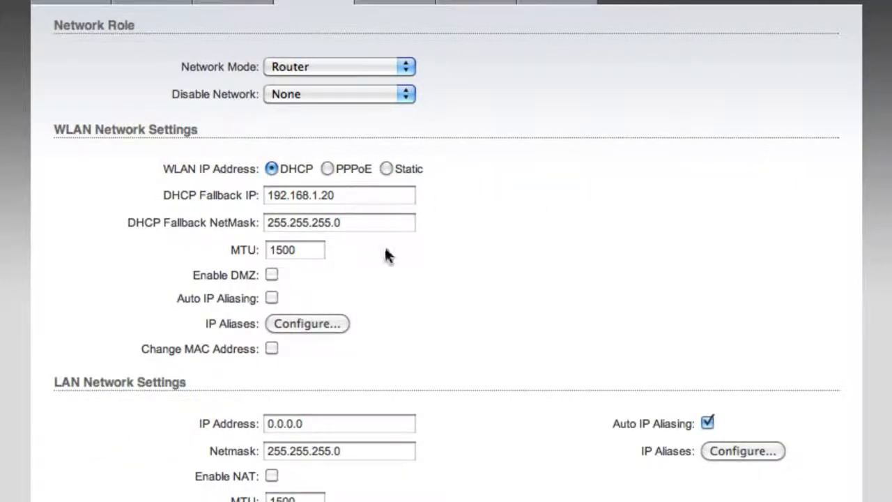
pyautogui.scroll(-5, 536, 226)
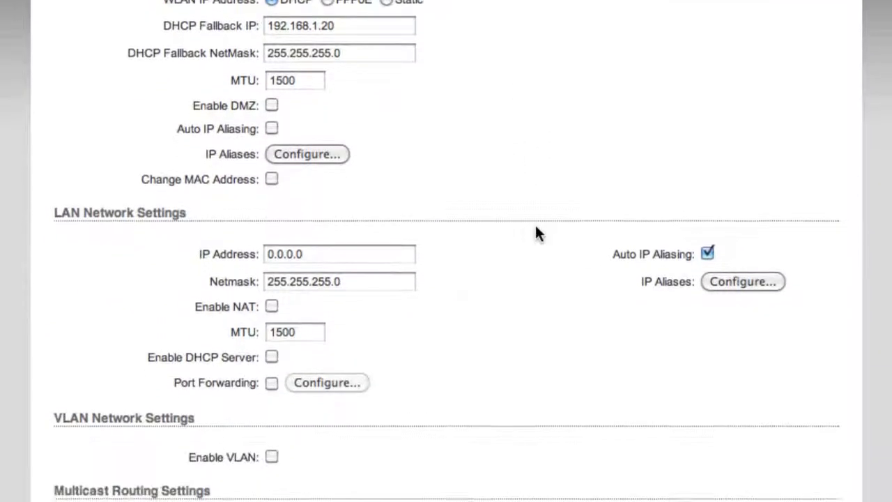
pyautogui.tripleClick(350, 216)
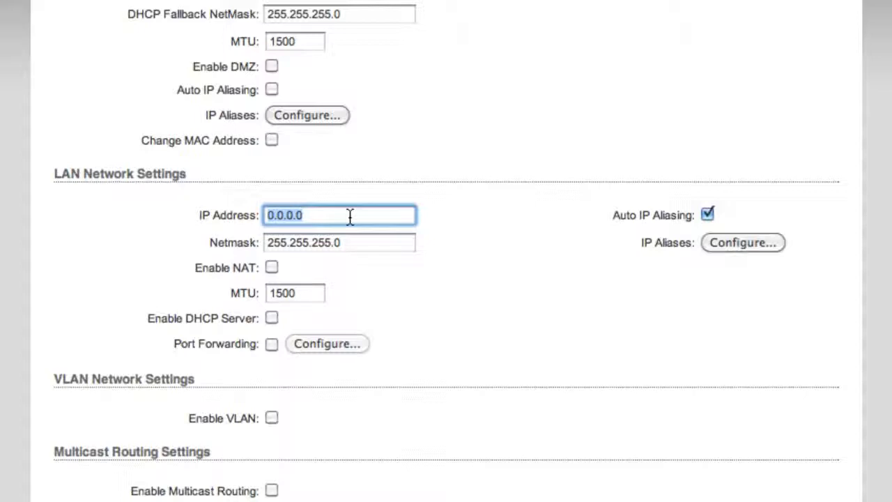
pyautogui.write('192')
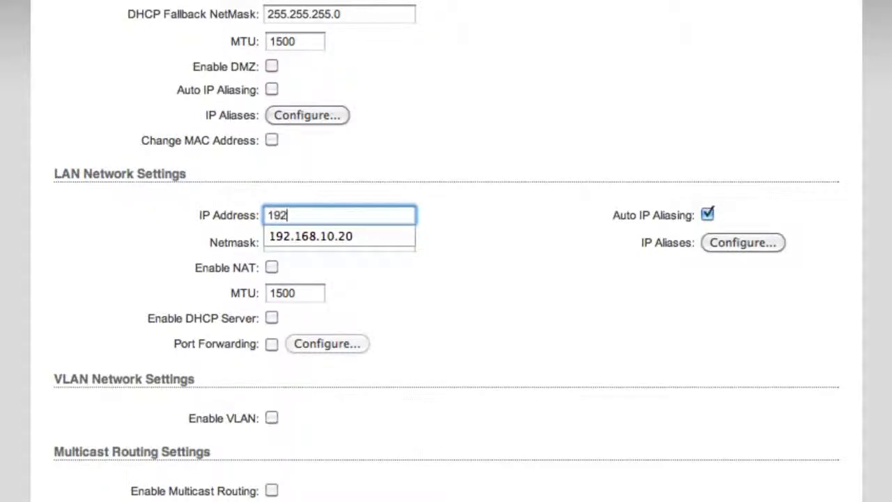
pyautogui.write('.166')
pyautogui.write('.10.20')
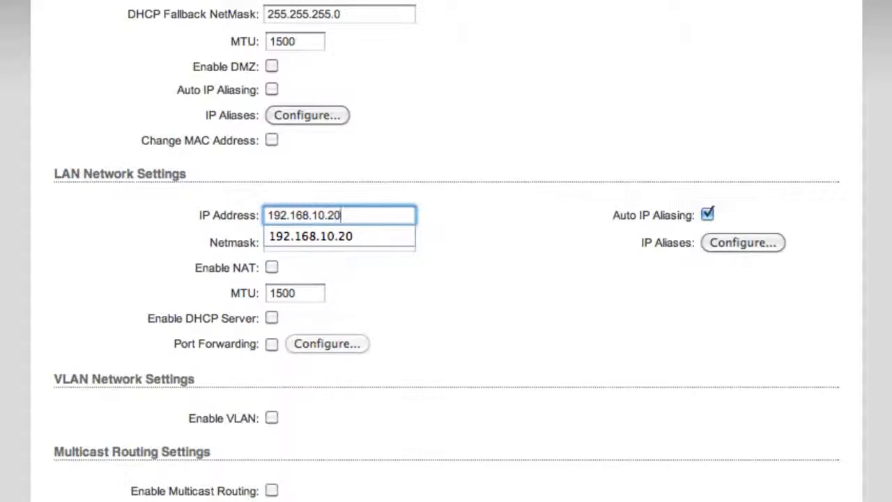
pyautogui.click(708, 215)
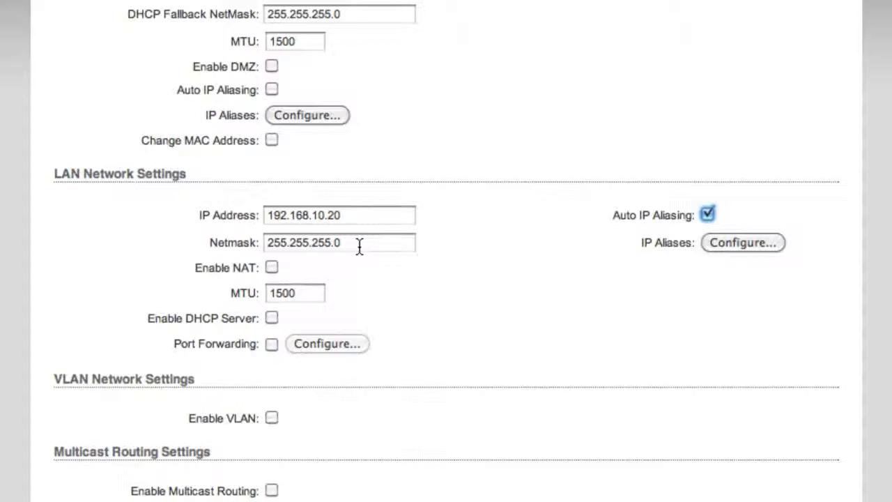
pyautogui.click(271, 268)
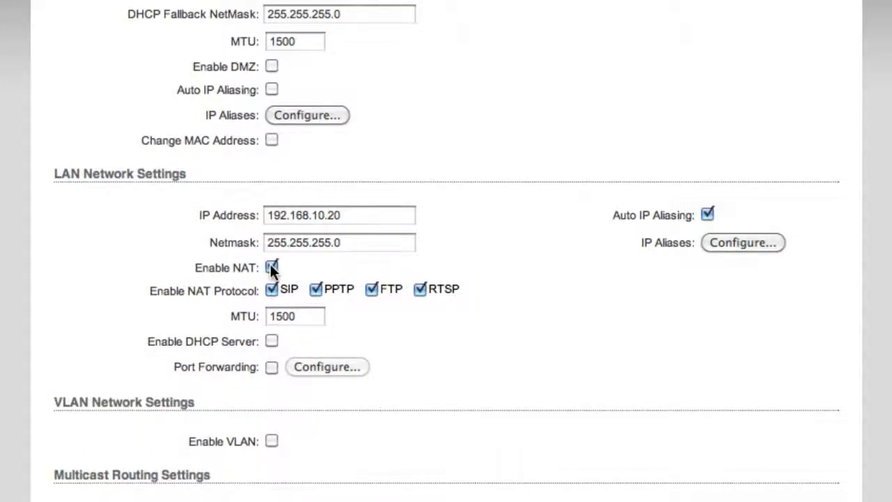
# Step: Turn on the LAN DHCP server with range 192.168.10.100 to 192.168.10.200
pyautogui.click(271, 341)
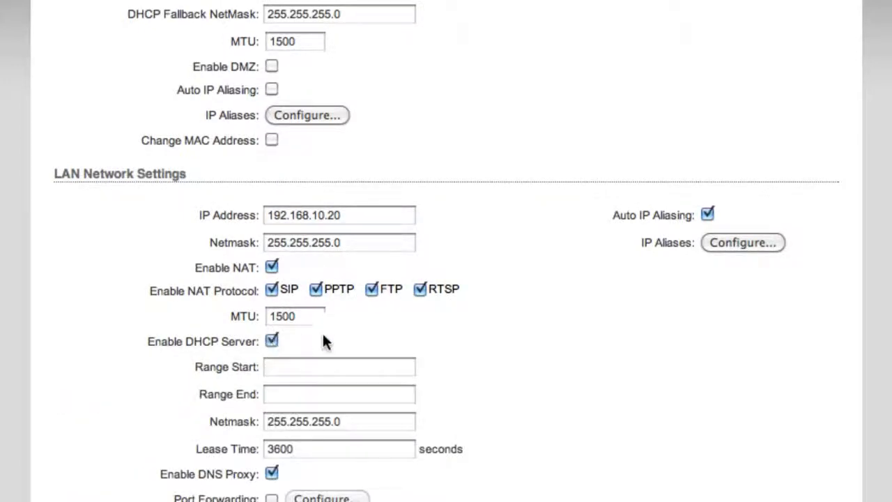
pyautogui.scroll(-2, 376, 340)
pyautogui.scroll(-1, 378, 341)
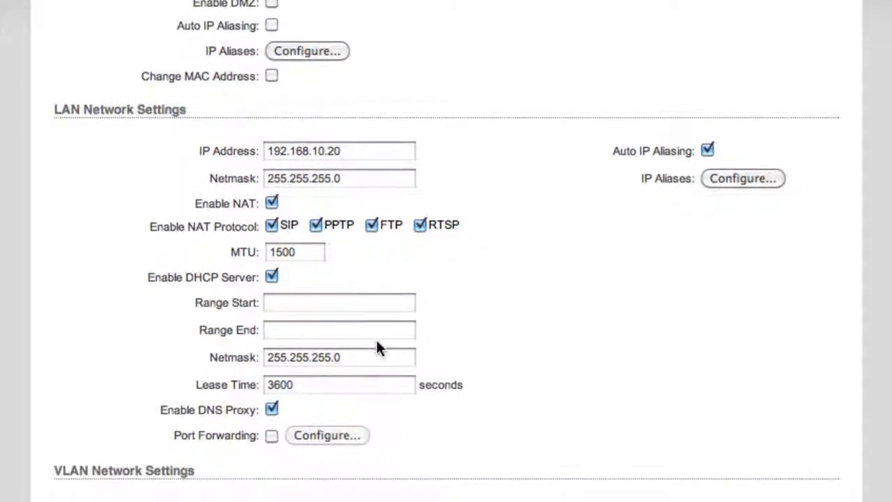
pyautogui.click(313, 307)
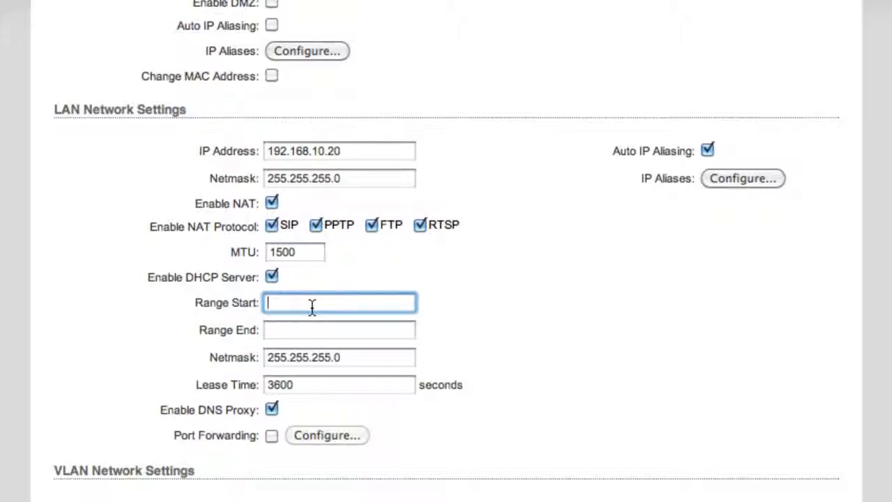
pyautogui.write('192')
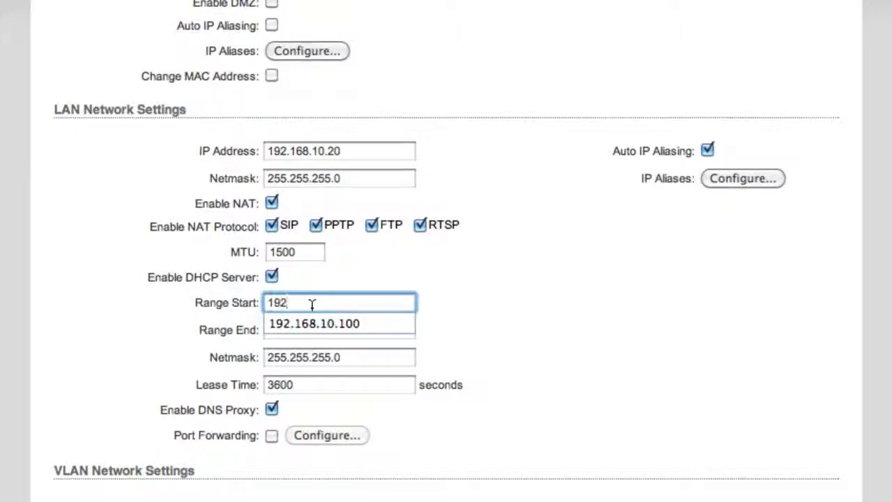
pyautogui.write('.168.10.100')
pyautogui.press('Tab')
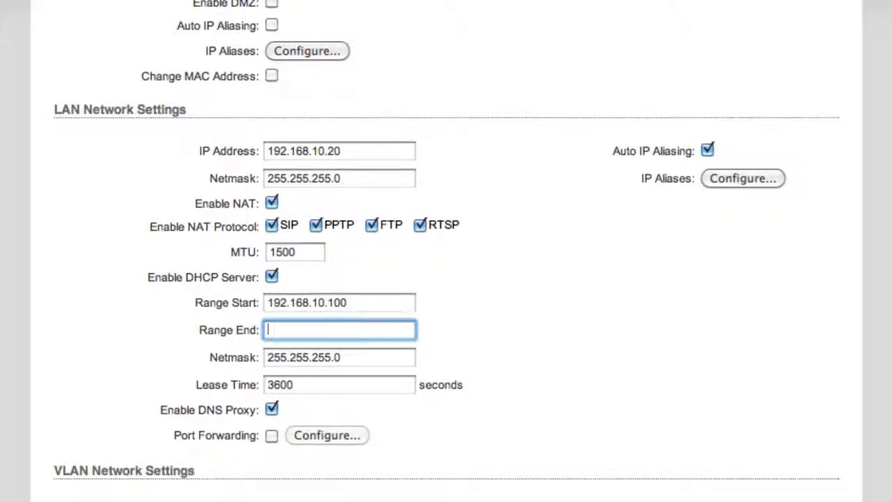
pyautogui.write('192')
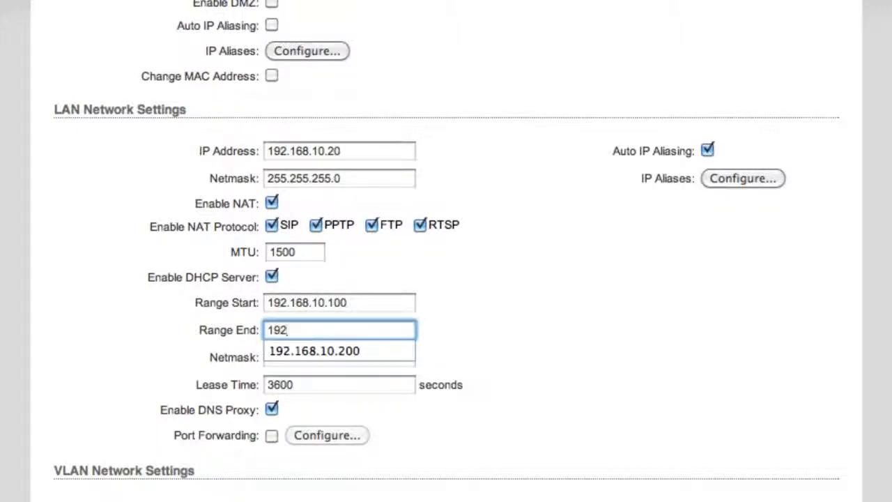
pyautogui.write('.168.10.200')
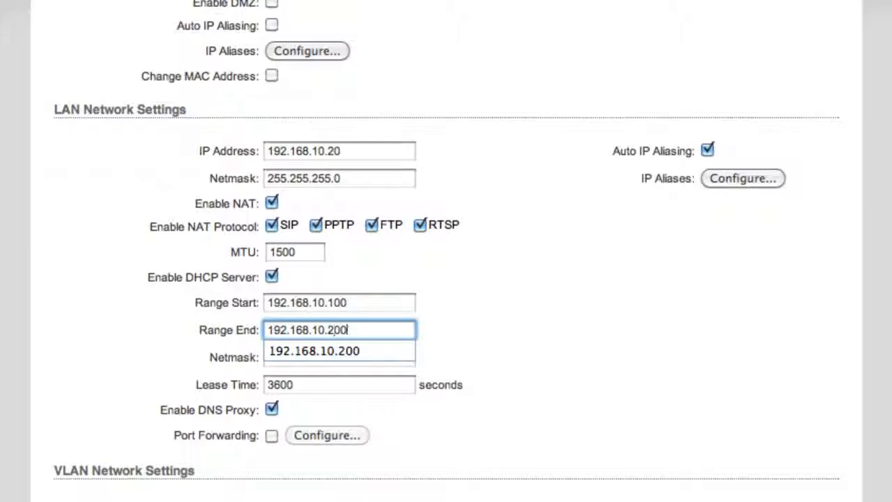
pyautogui.click(486, 338)
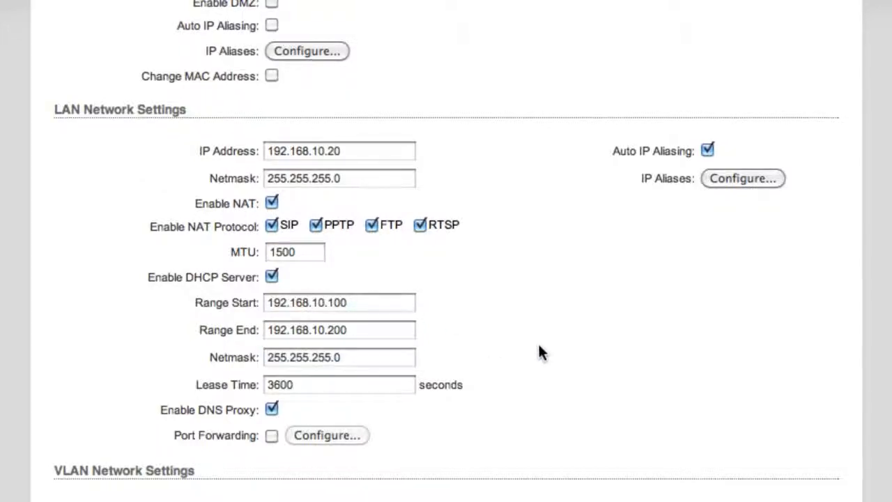
pyautogui.scroll(-3, 528, 325)
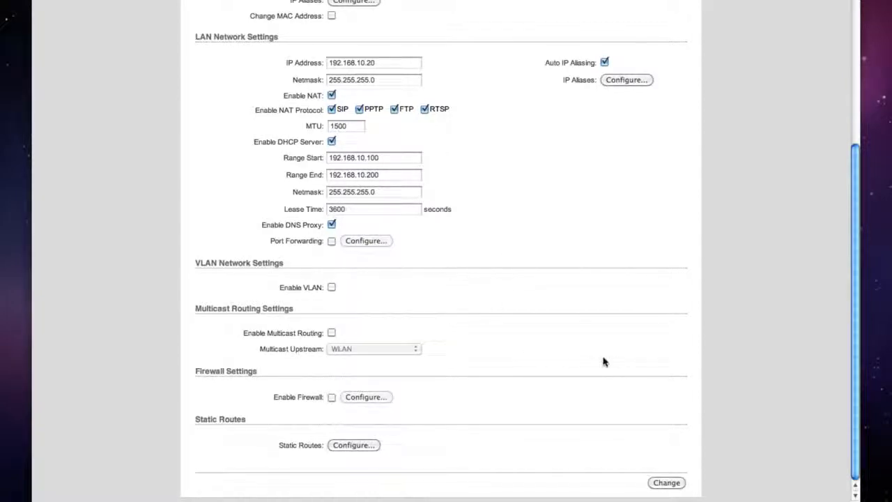
# Step: Commit the pending network changes and apply them to the NanoStation
pyautogui.click(667, 483)
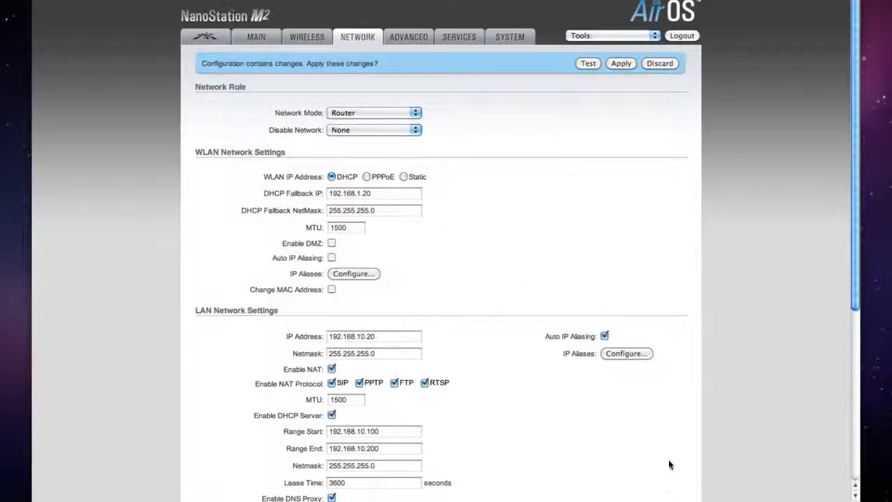
pyautogui.click(621, 64)
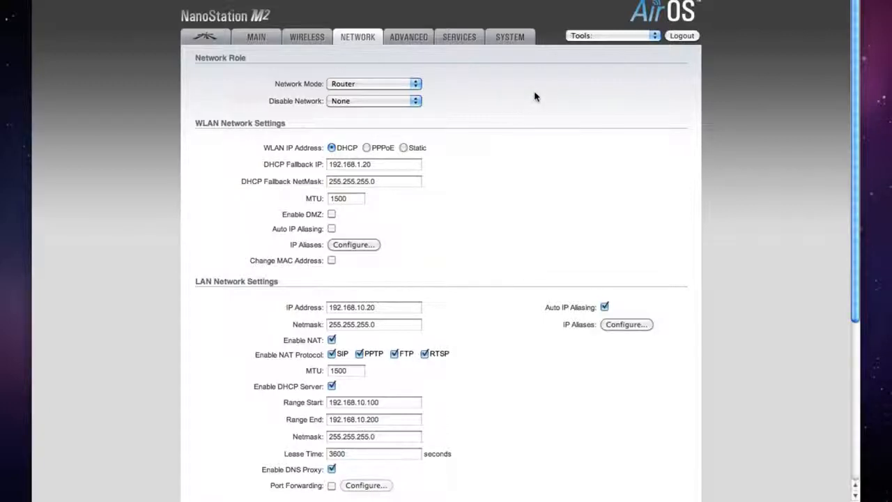
pyautogui.scroll(-3, 507, 154)
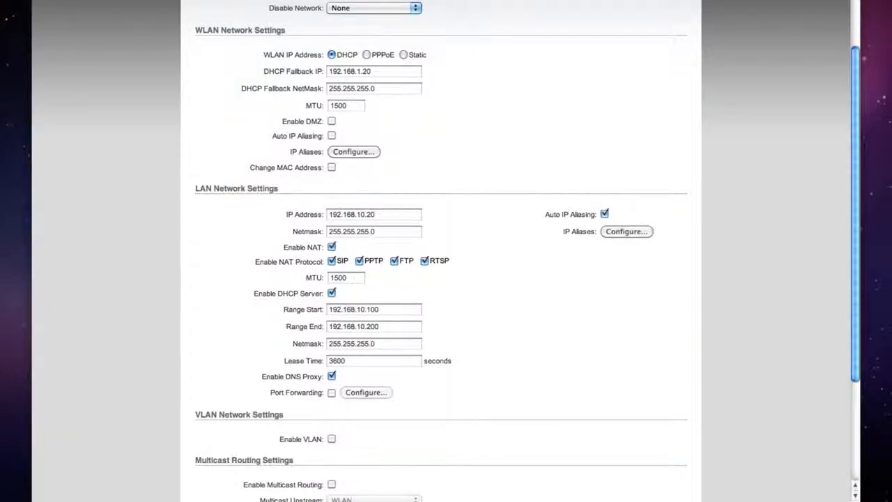
# Step: Load the device at 192.168.10.20 and log in as ubnt with the account password
pyautogui.write('192.168')
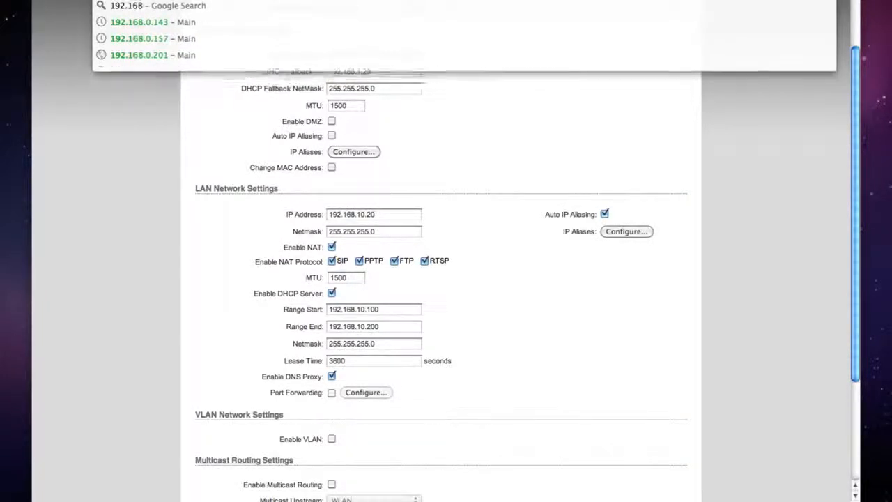
pyautogui.write('.10.2')
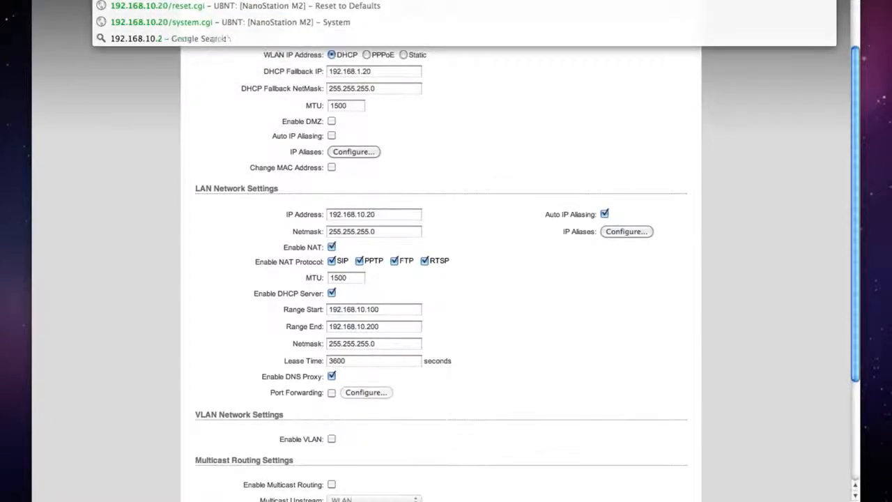
pyautogui.write('0')
pyautogui.press('Return')
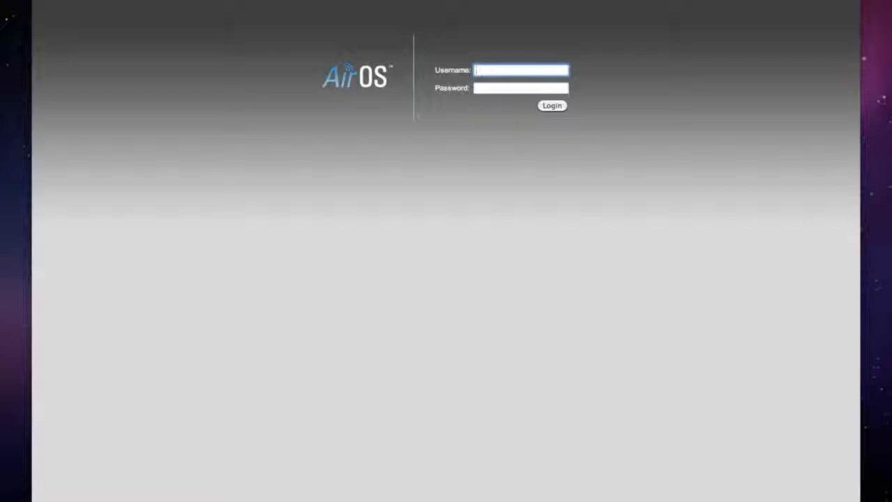
pyautogui.write('ubnt')
pyautogui.press('Tab')
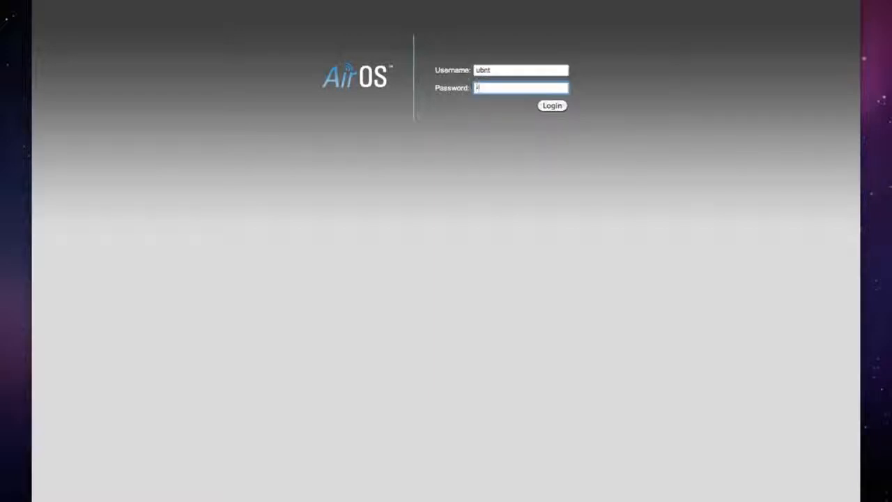
pyautogui.write('ubnt')
pyautogui.press('Return')
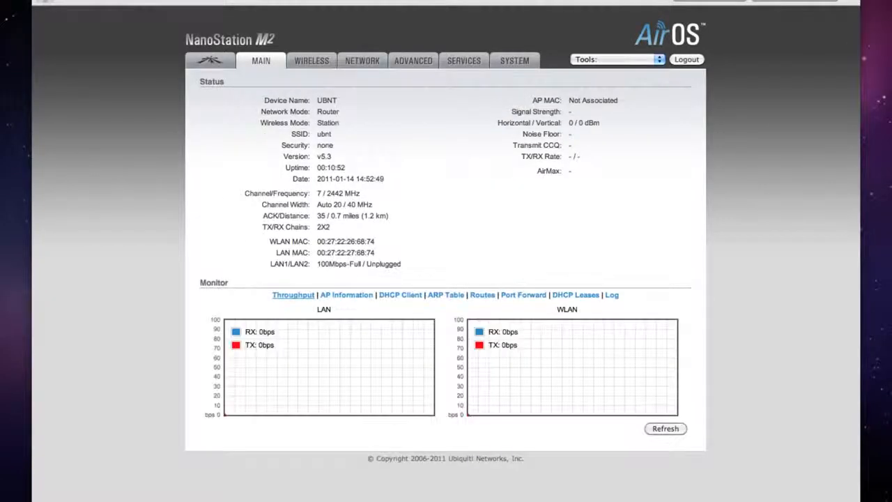
# Step: Go to the Wireless settings and run a site survey of nearby networks
pyautogui.click(311, 61)
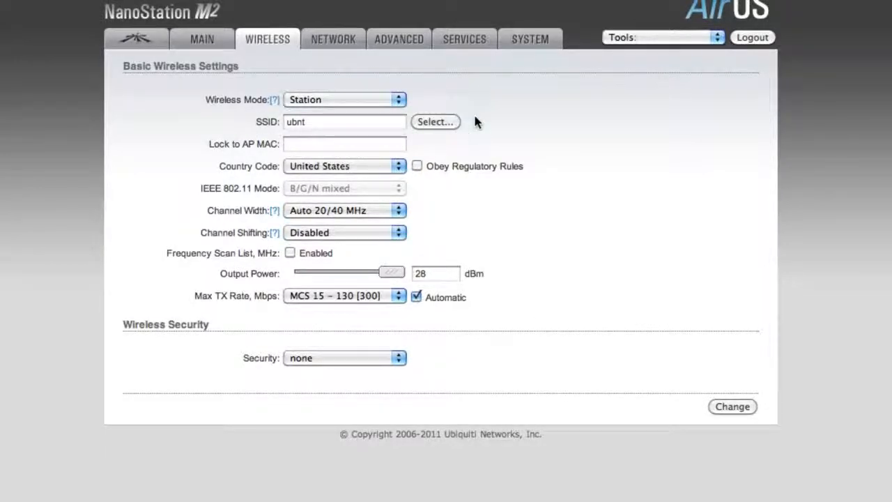
pyautogui.click(433, 123)
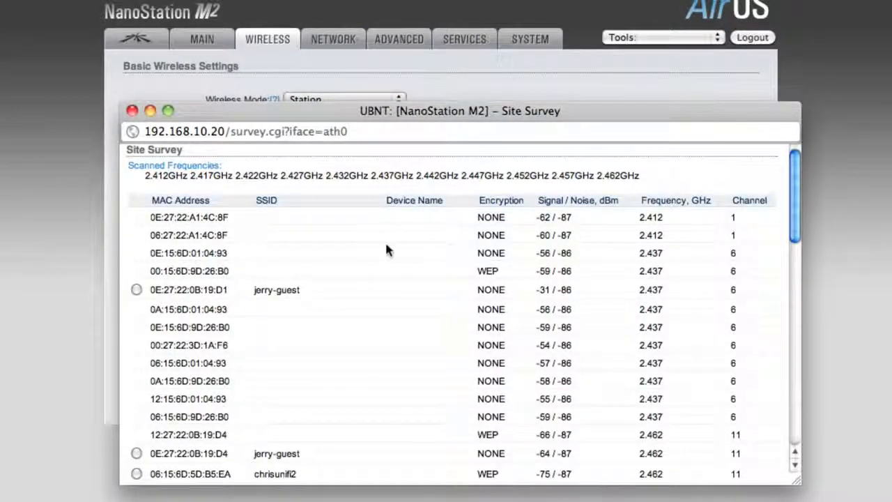
pyautogui.scroll(-5, 480, 247)
pyautogui.scroll(5, 479, 247)
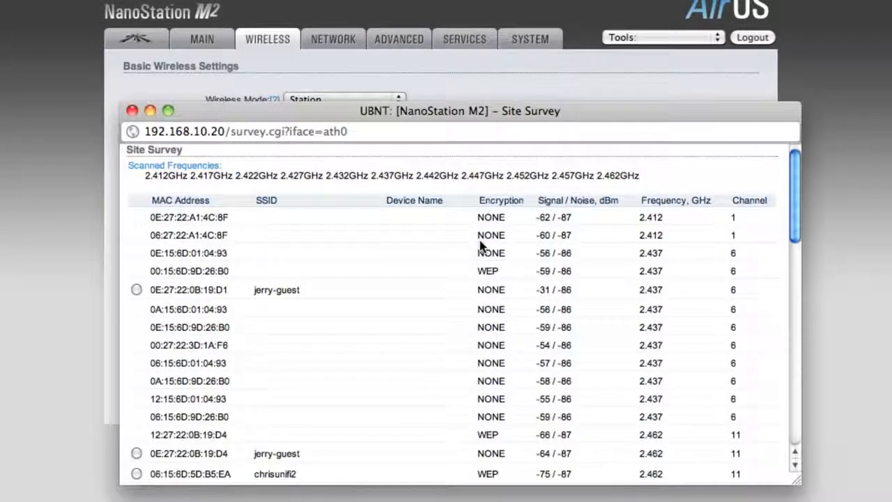
# Step: Sort the scanned networks by Signal / Noise and choose jerry-guest
pyautogui.click(553, 200)
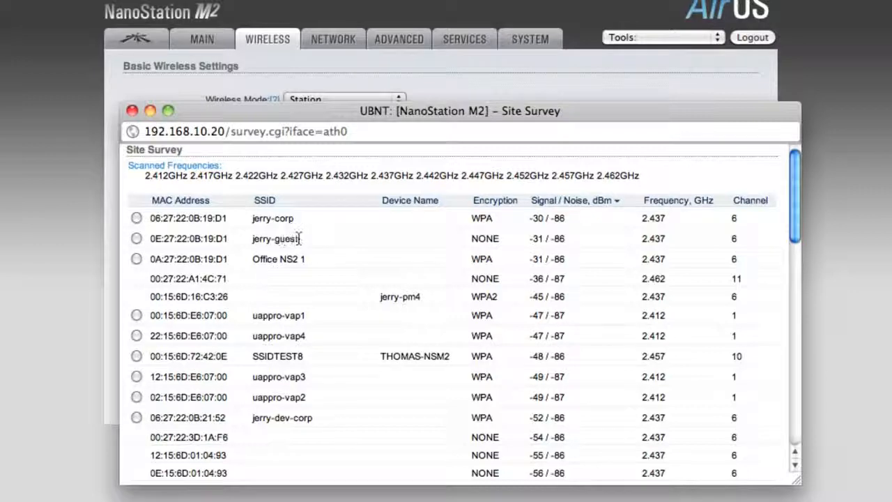
pyautogui.click(137, 238)
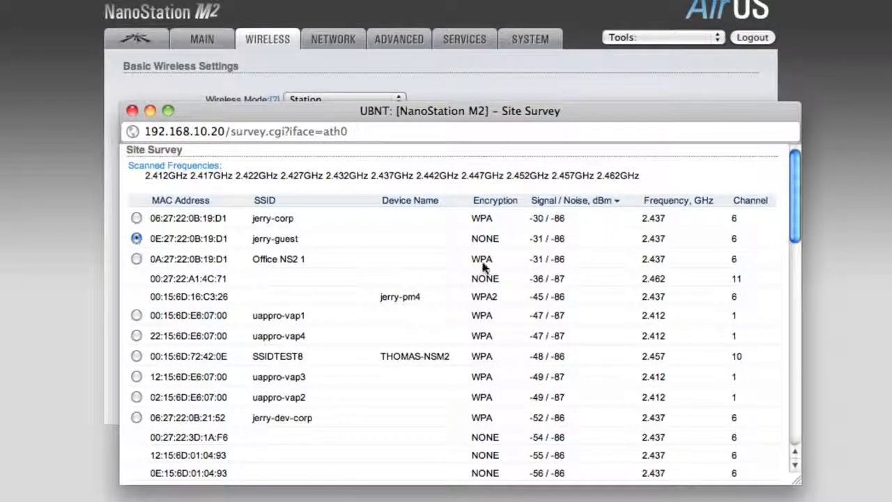
pyautogui.scroll(-10, 537, 266)
pyautogui.scroll(-3, 536, 270)
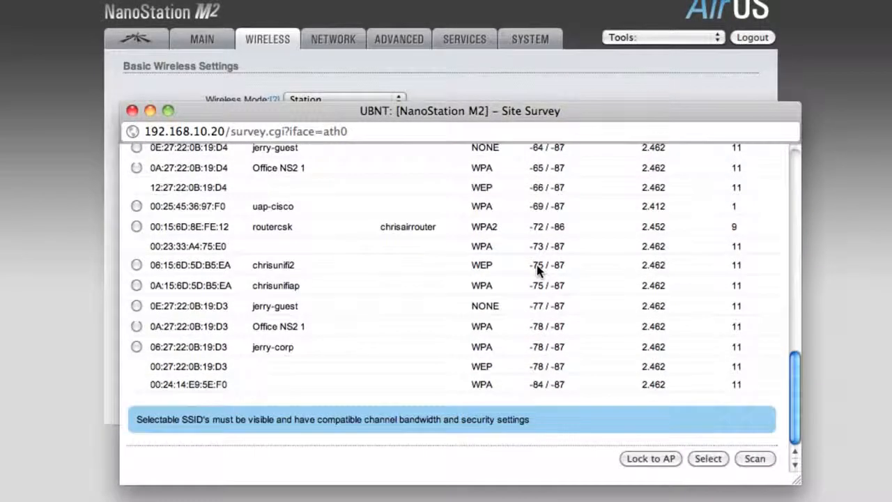
# Step: Use jerry-guest as the Station SSID, then save and apply the wireless change
pyautogui.click(709, 459)
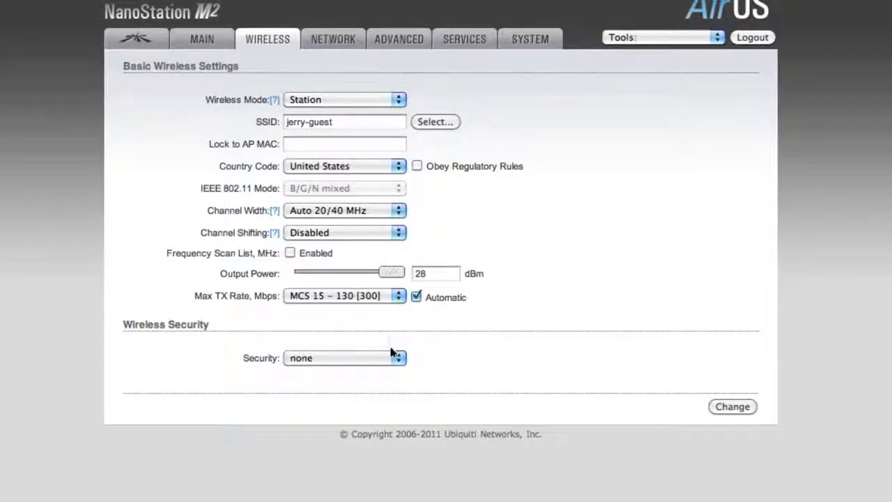
pyautogui.click(731, 409)
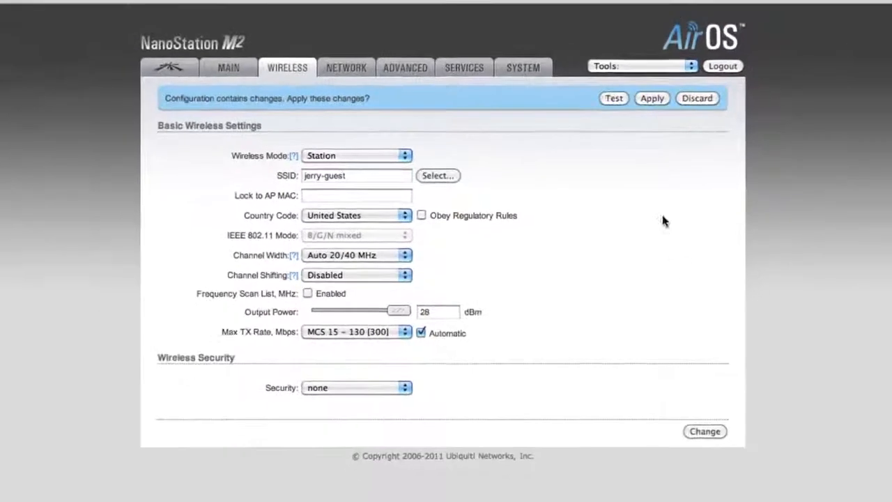
pyautogui.click(626, 129)
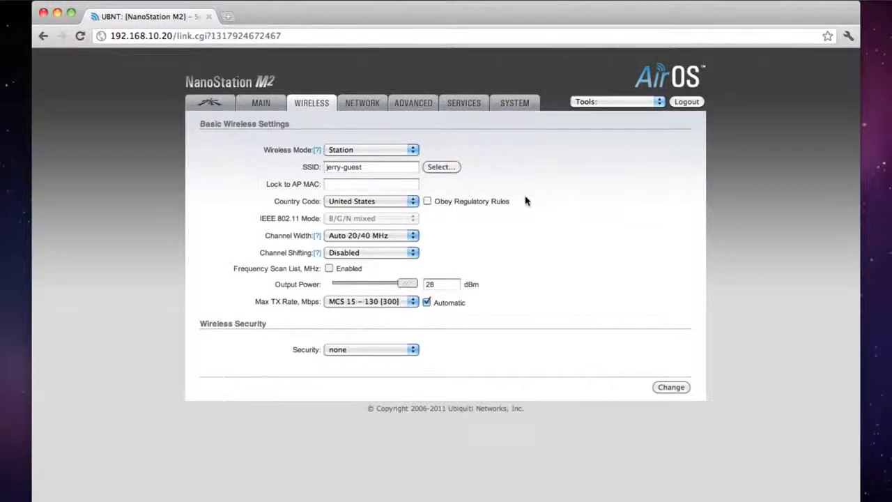
# Step: Check the Main status and DHCP client lease (192.168.0.132), then reload 192.168.10.20
pyautogui.click(260, 103)
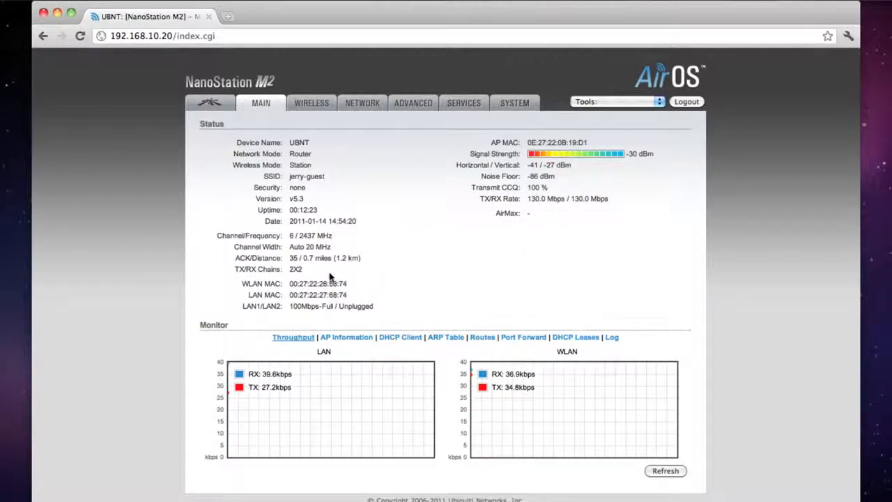
pyautogui.click(394, 339)
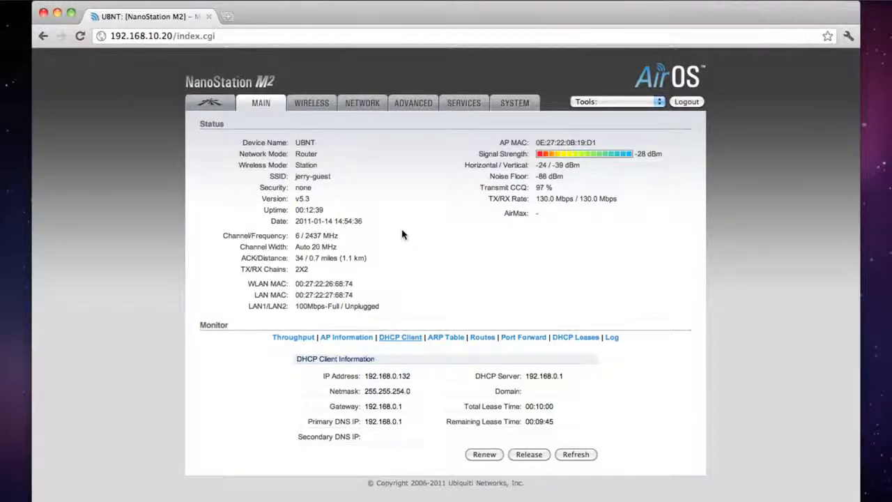
pyautogui.click(319, 34)
pyautogui.write('192')
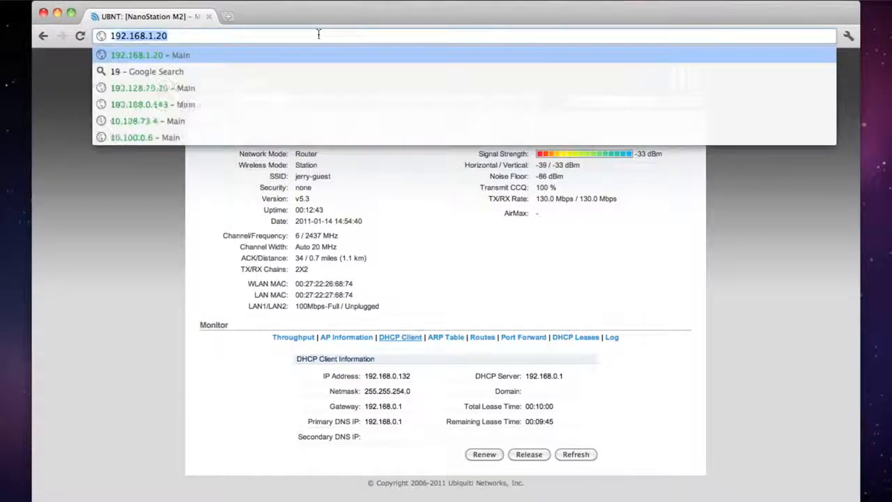
pyautogui.write('.168.1')
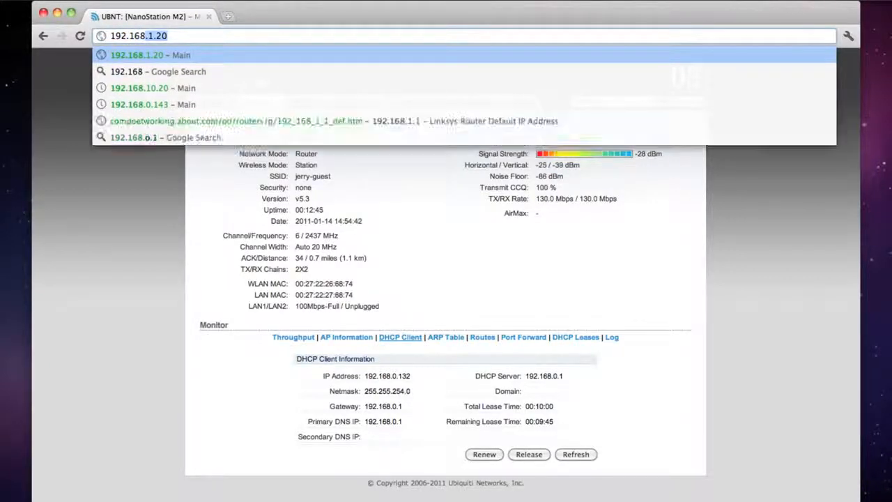
pyautogui.write('0.20')
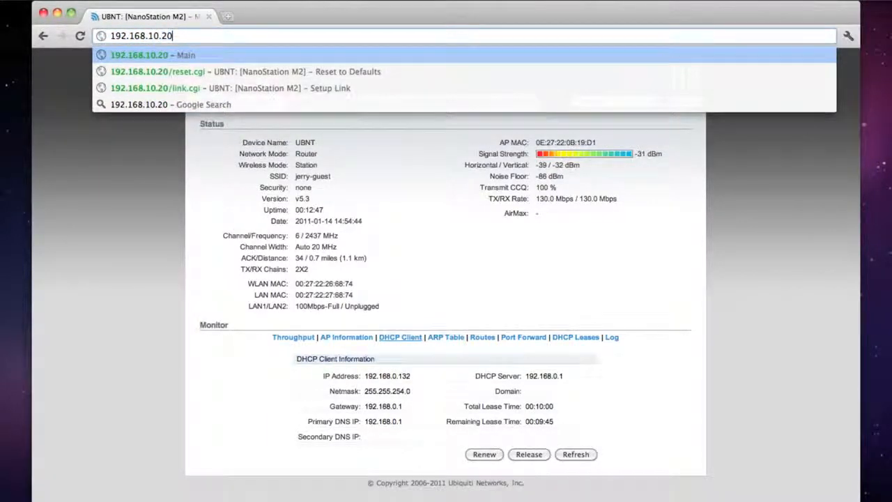
pyautogui.press('Return')
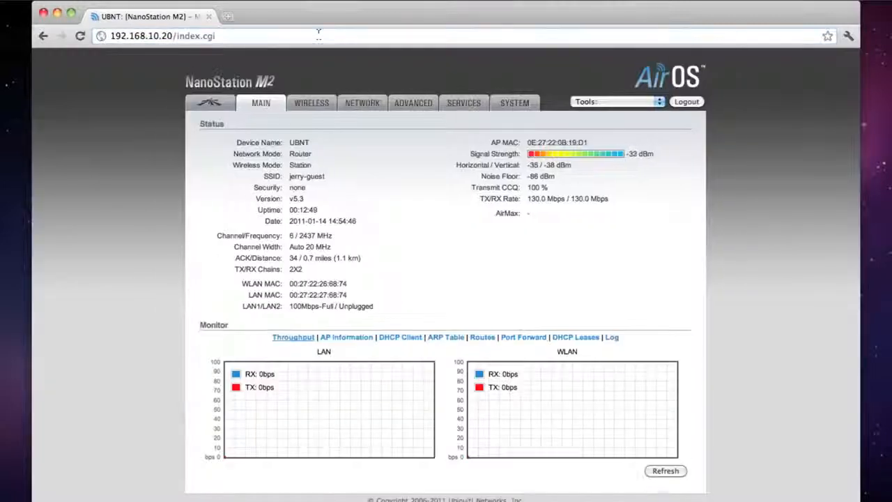
# Step: Rescan networks sorted by Signal / Noise, confirm jerry-guest is strongest, and close the survey
pyautogui.click(313, 103)
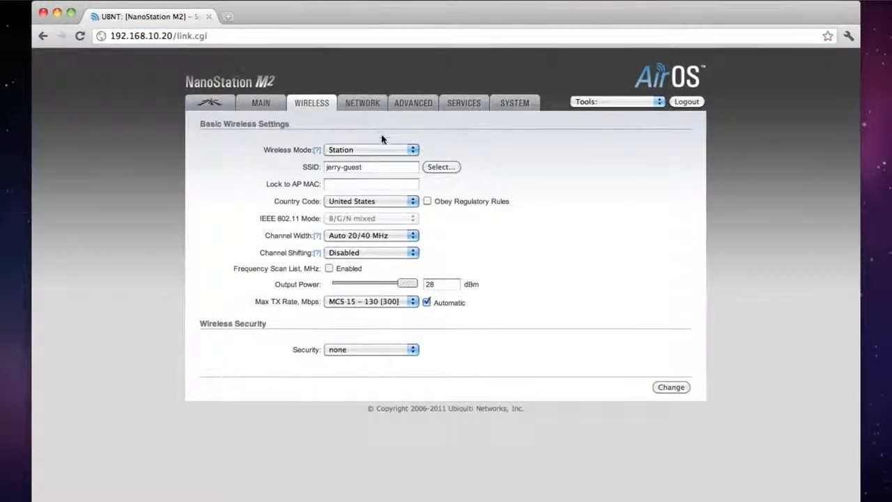
pyautogui.click(443, 168)
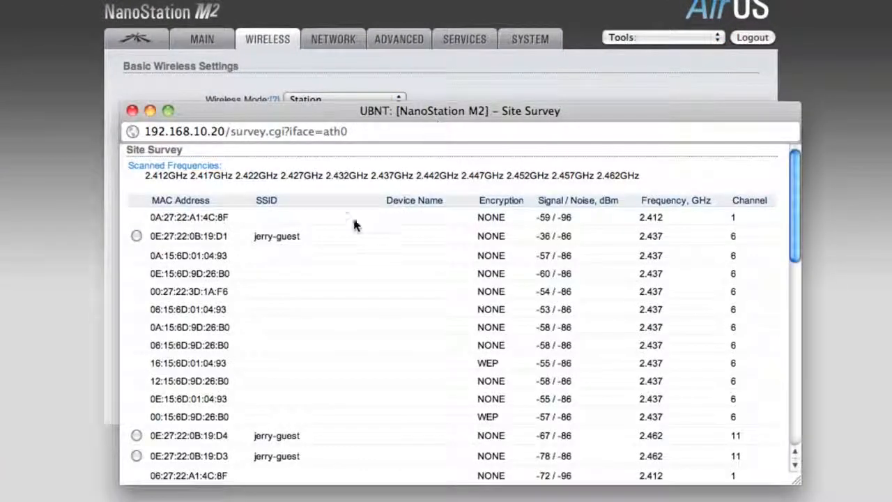
pyautogui.click(563, 200)
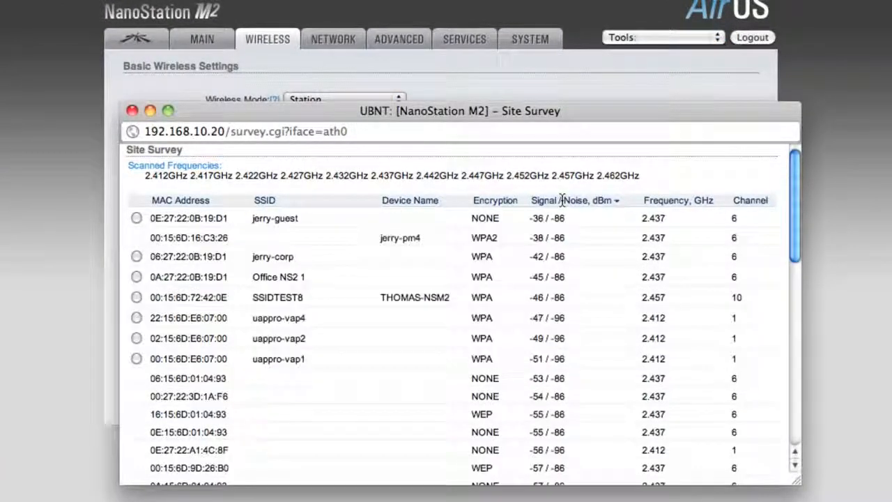
pyautogui.scroll(-1, 391, 250)
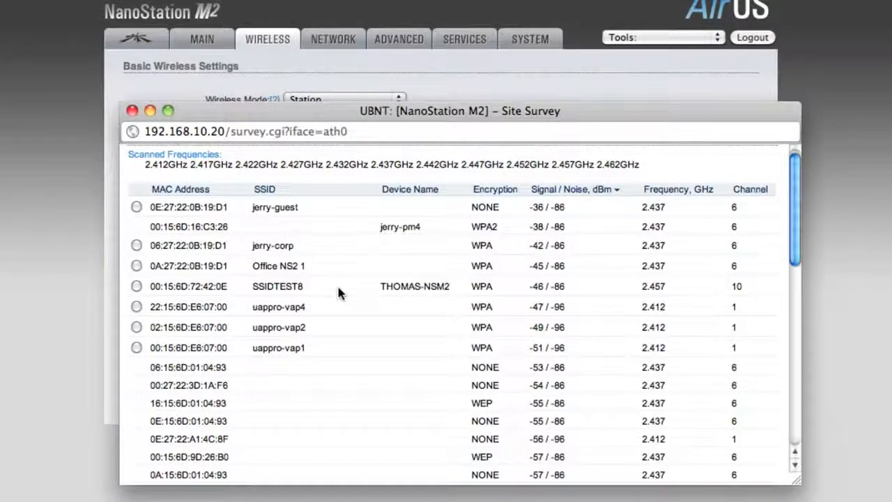
pyautogui.scroll(-10, 339, 293)
pyautogui.scroll(10, 339, 293)
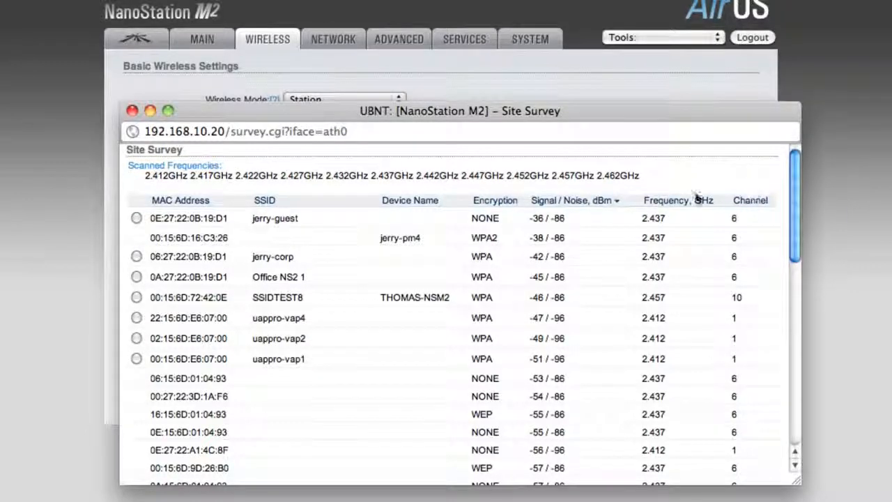
pyautogui.click(132, 110)
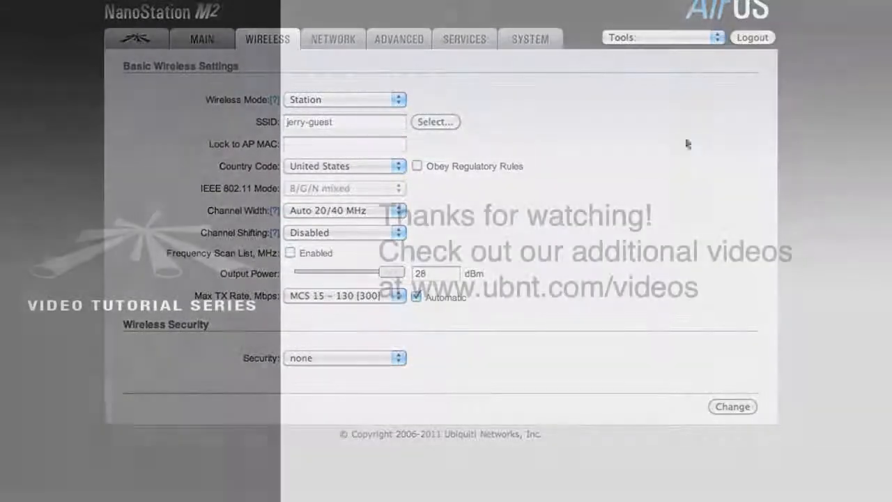